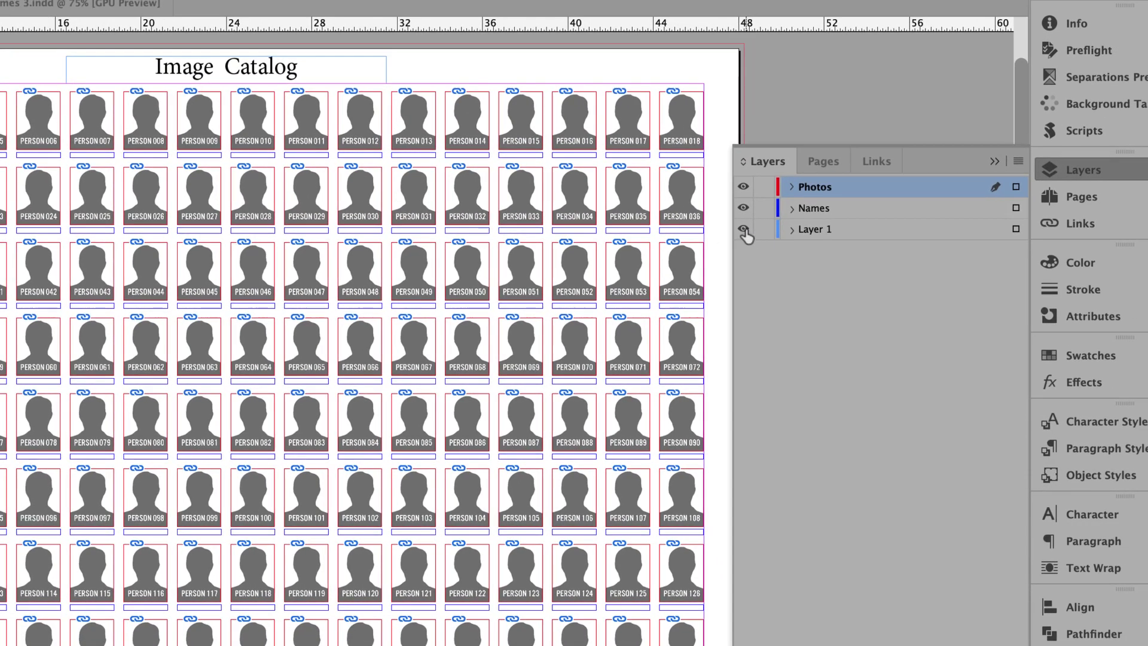
Step: Check what the Photos, Names and Layer 1 layers contain by hiding the others in turn, and show all layers again
left_click(744, 230)
left_click(744, 187)
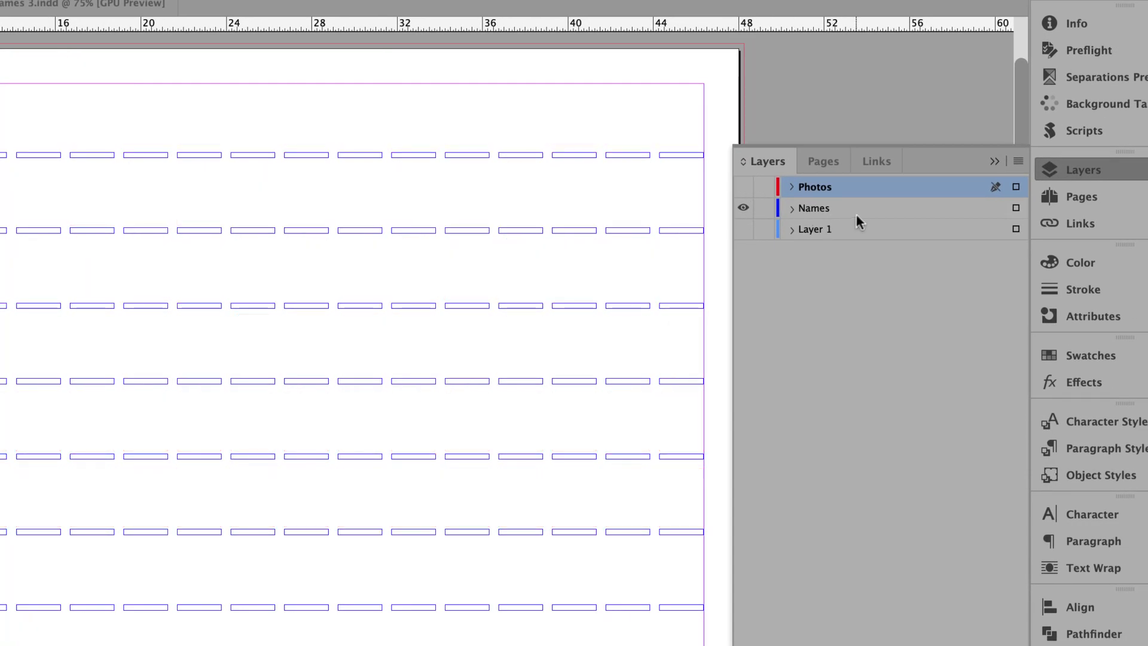
left_click(865, 211)
left_click(744, 187)
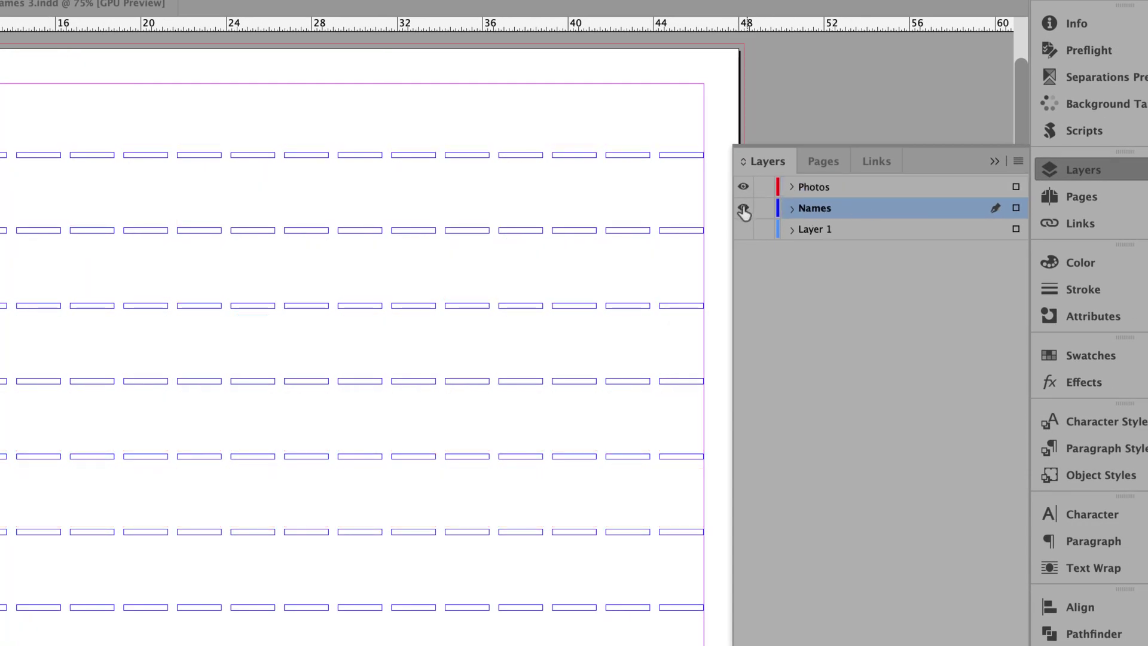
left_click(871, 188)
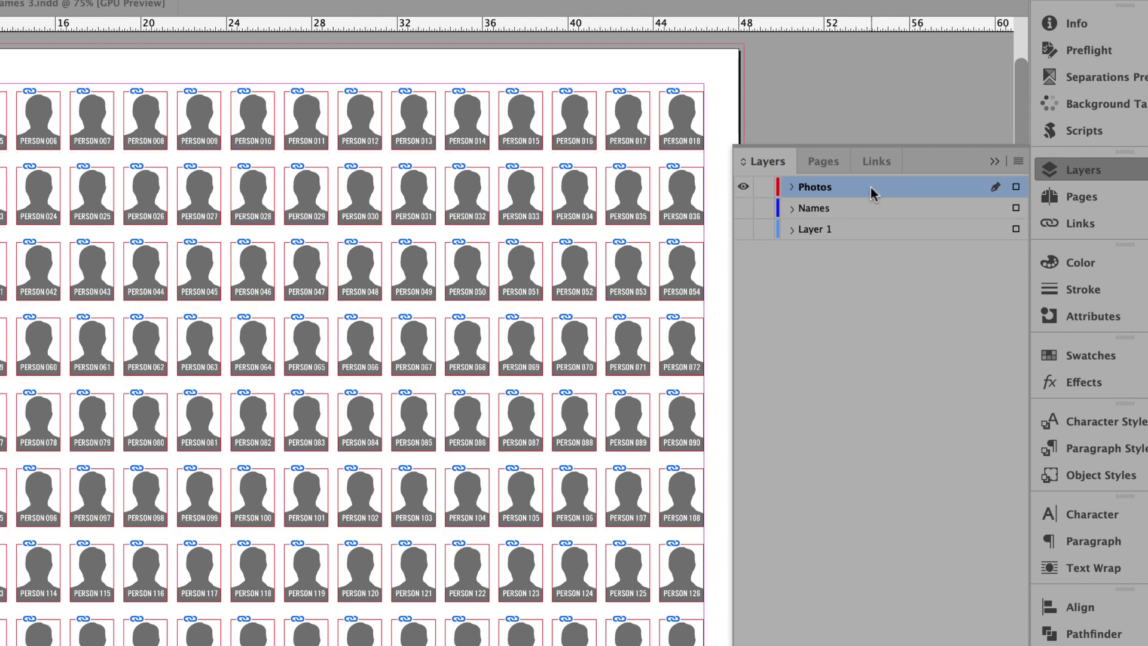
left_click(743, 208)
left_click(744, 229)
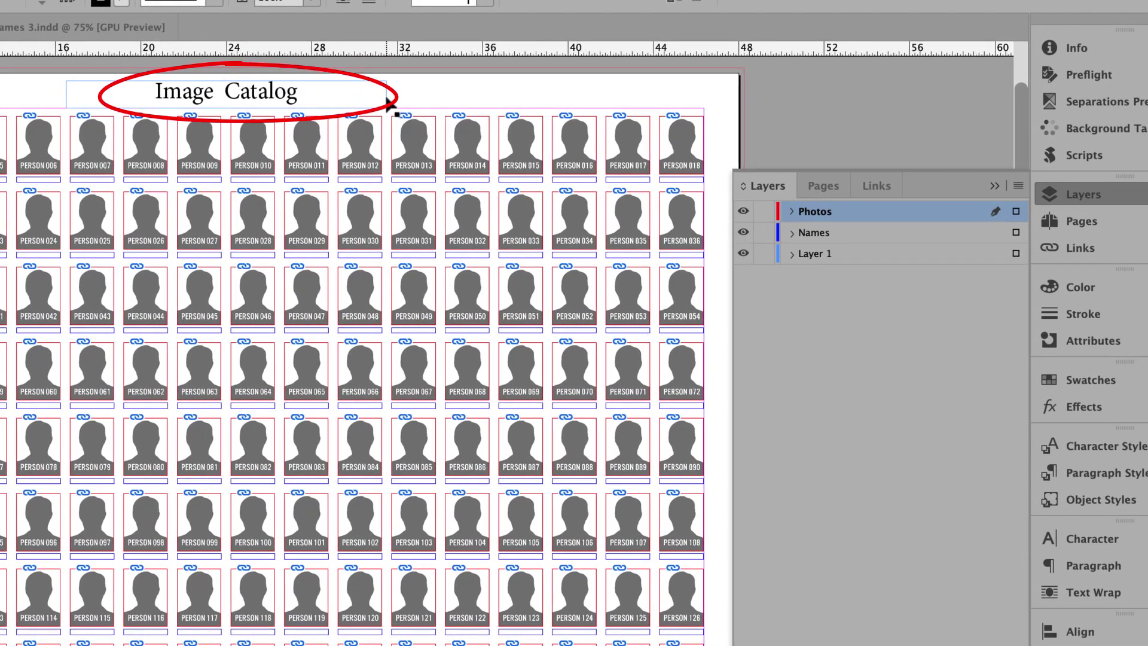
Step: Inspect the Image Catalog title frame and try "Some text" as sample text in the catalog
left_click(386, 99)
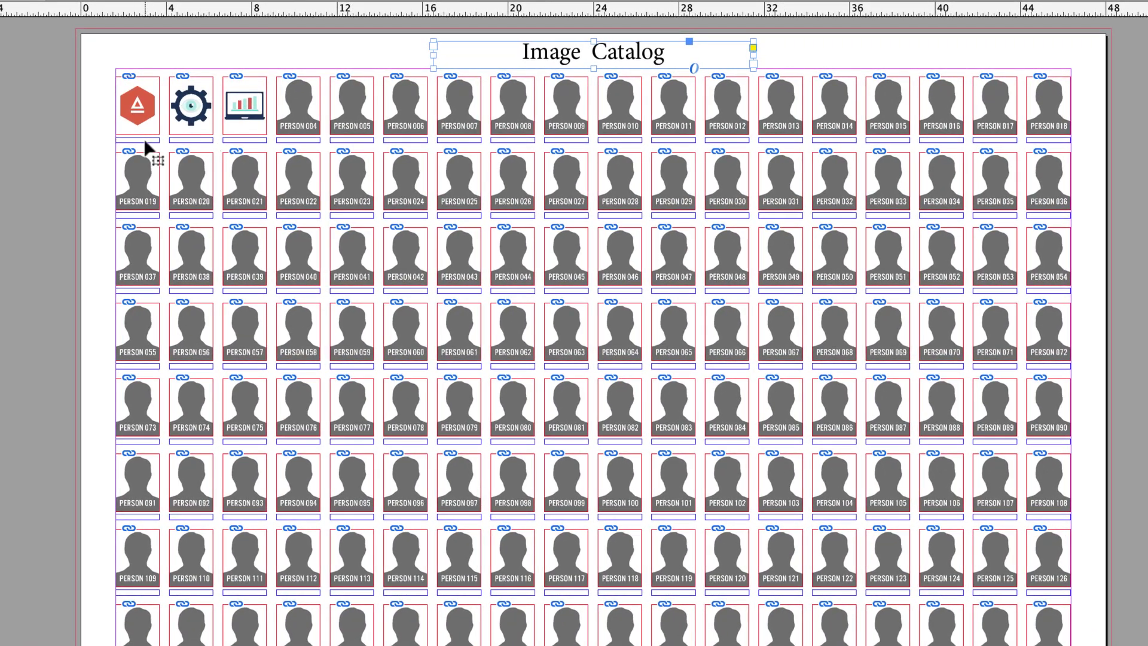
scroll(146, 148, "up", 2)
type("Some text")
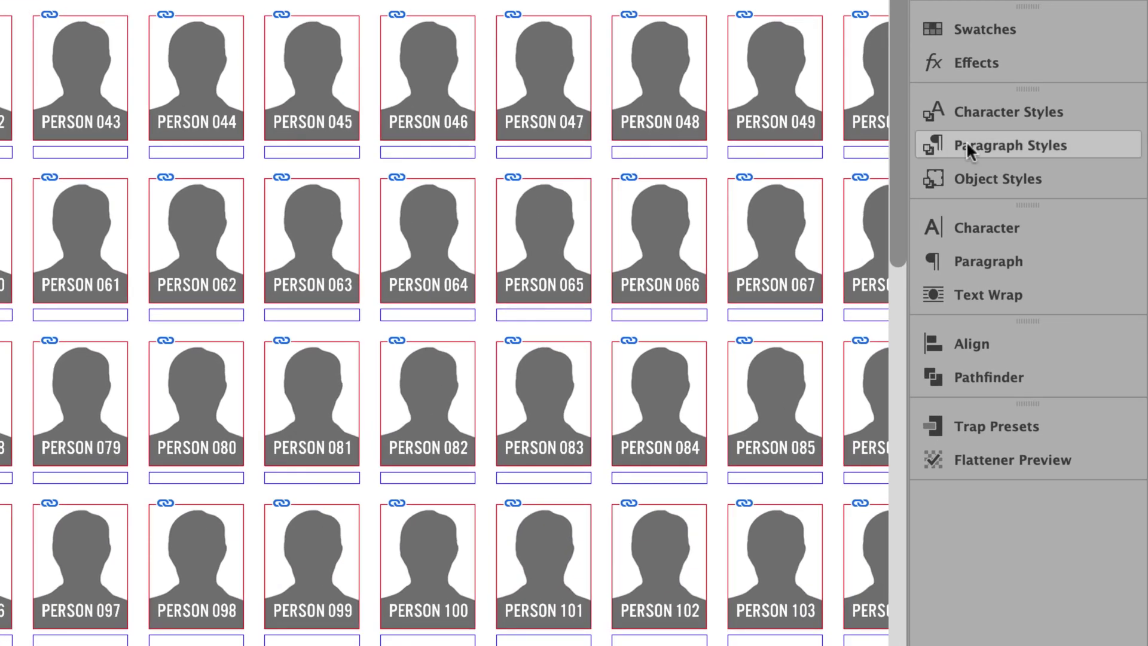
Step: Check the Name paragraph style in the document's paragraph styles
left_click(968, 144)
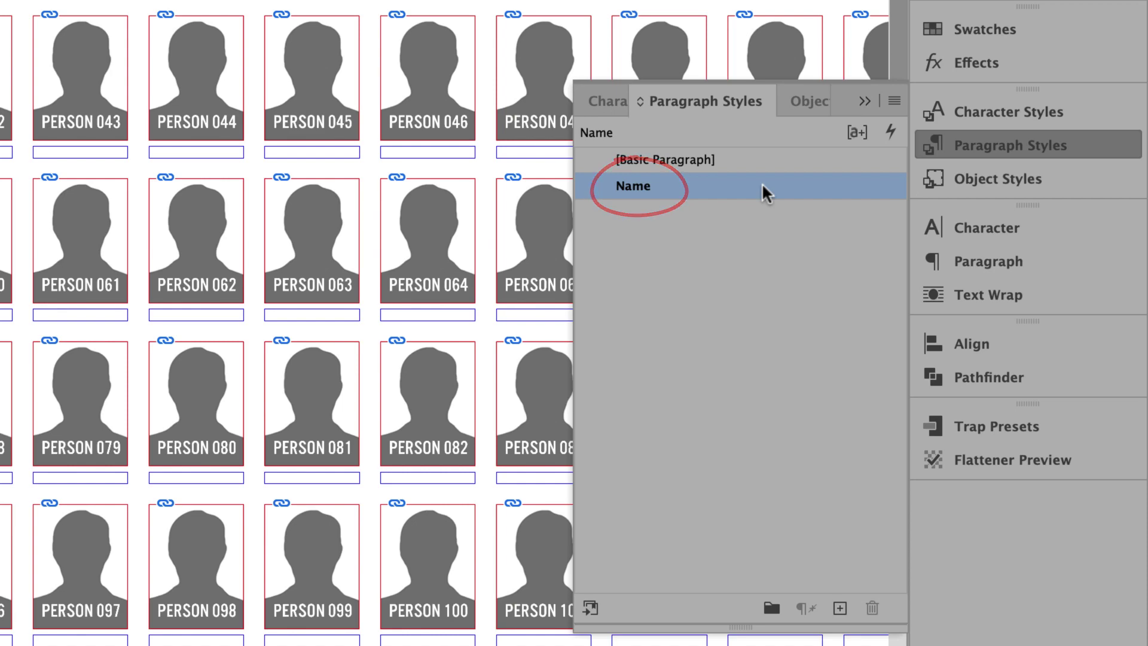
left_click(985, 145)
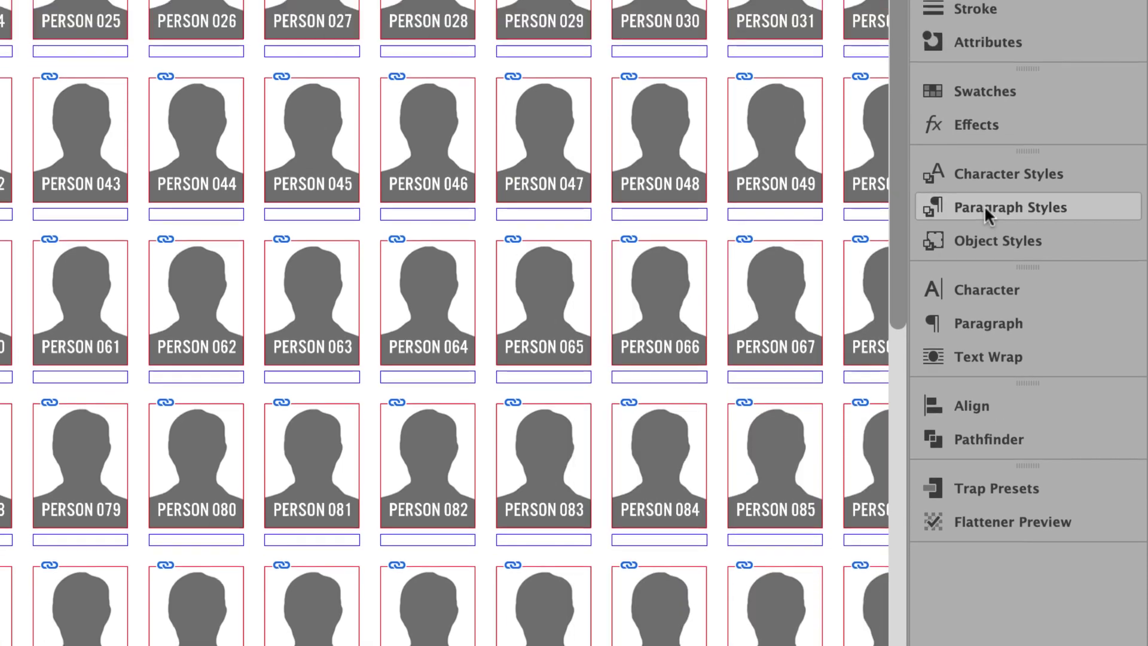
key("super+minus")
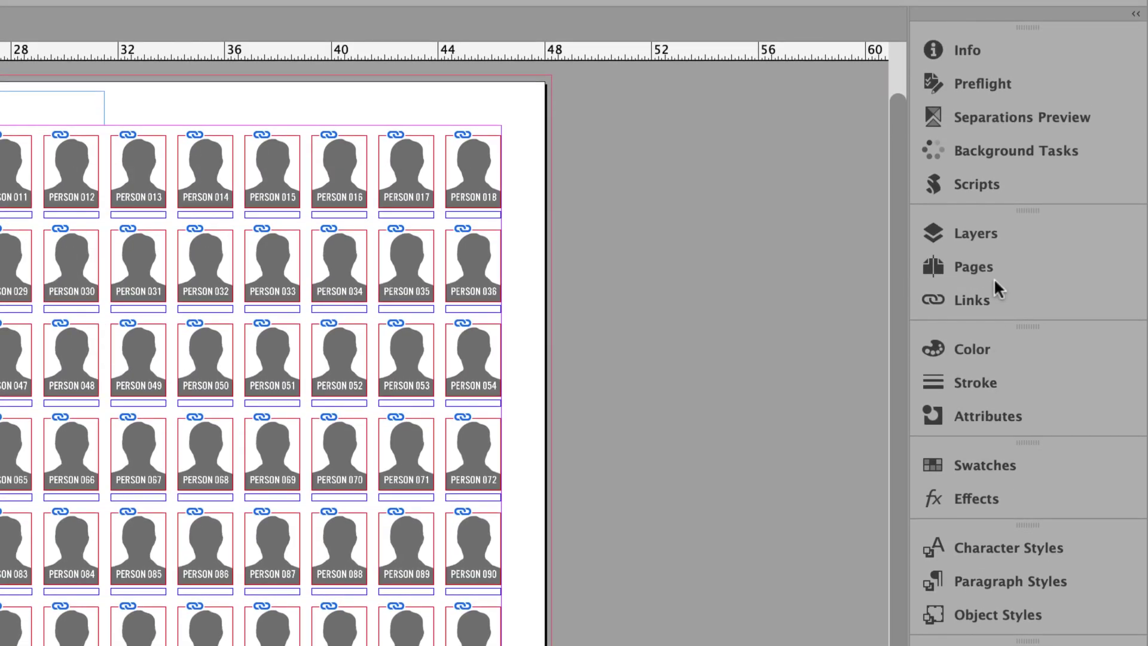
Step: Run the Image Names.jsx script with images on the Photos layer, text on the Names layer and names without extension
left_click(1006, 184)
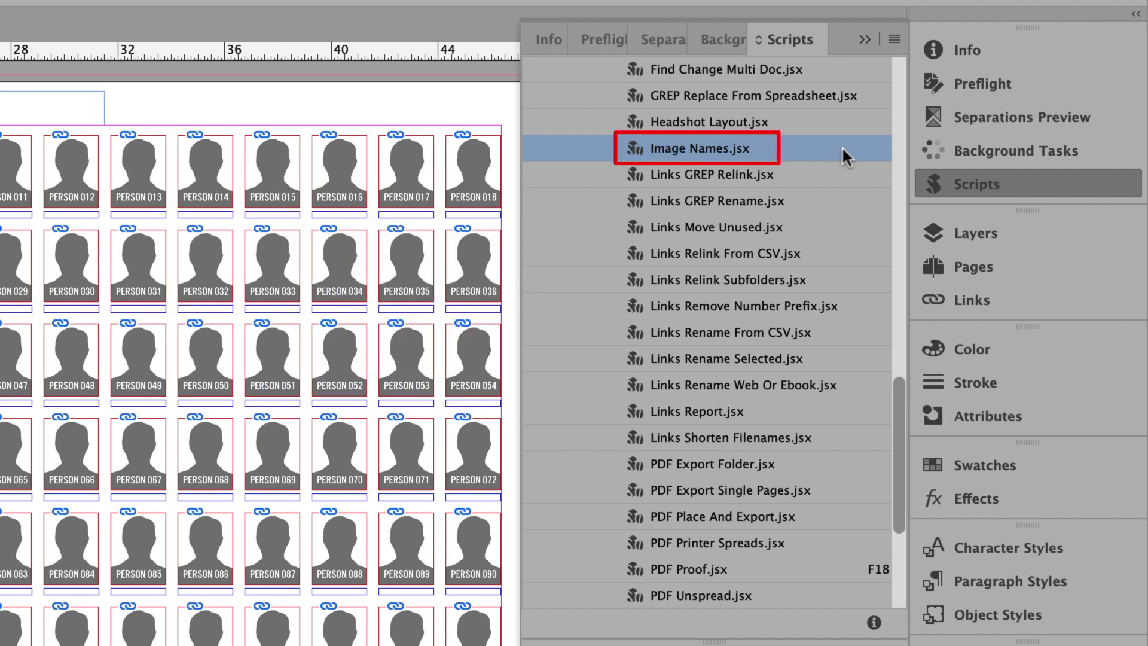
double_click(779, 144)
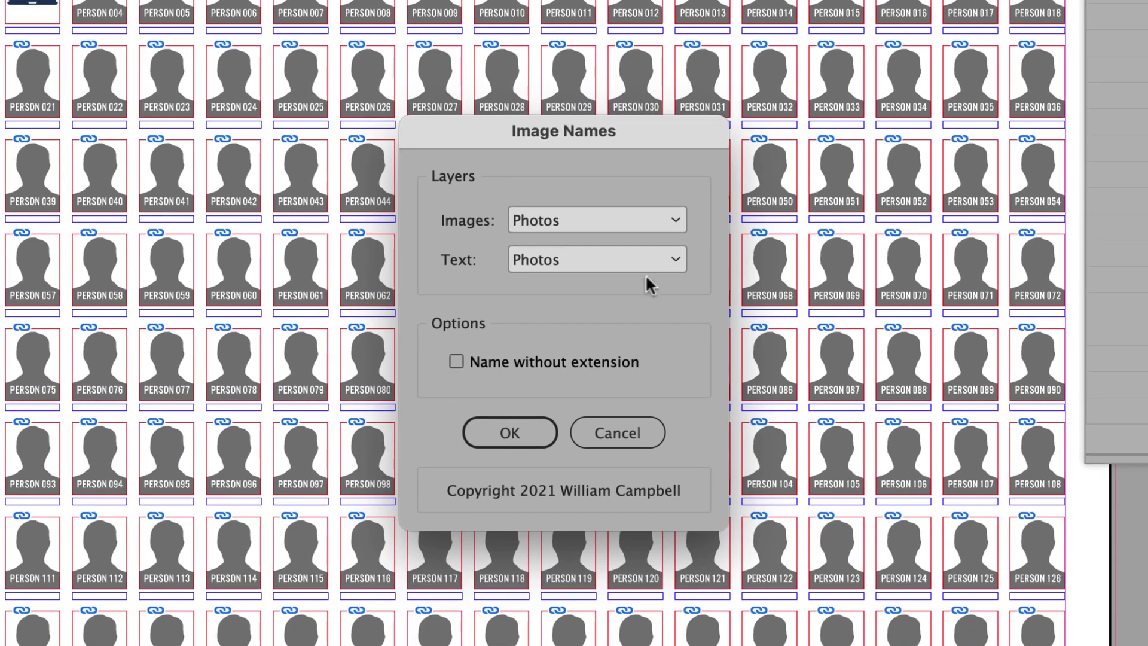
left_click(661, 219)
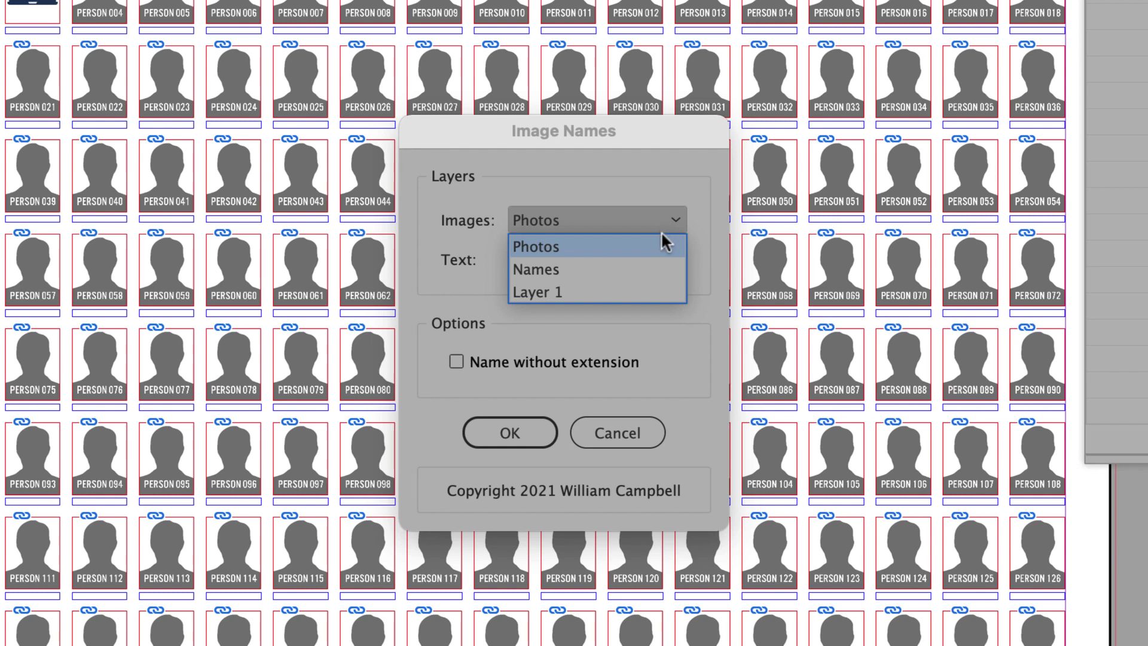
left_click(664, 244)
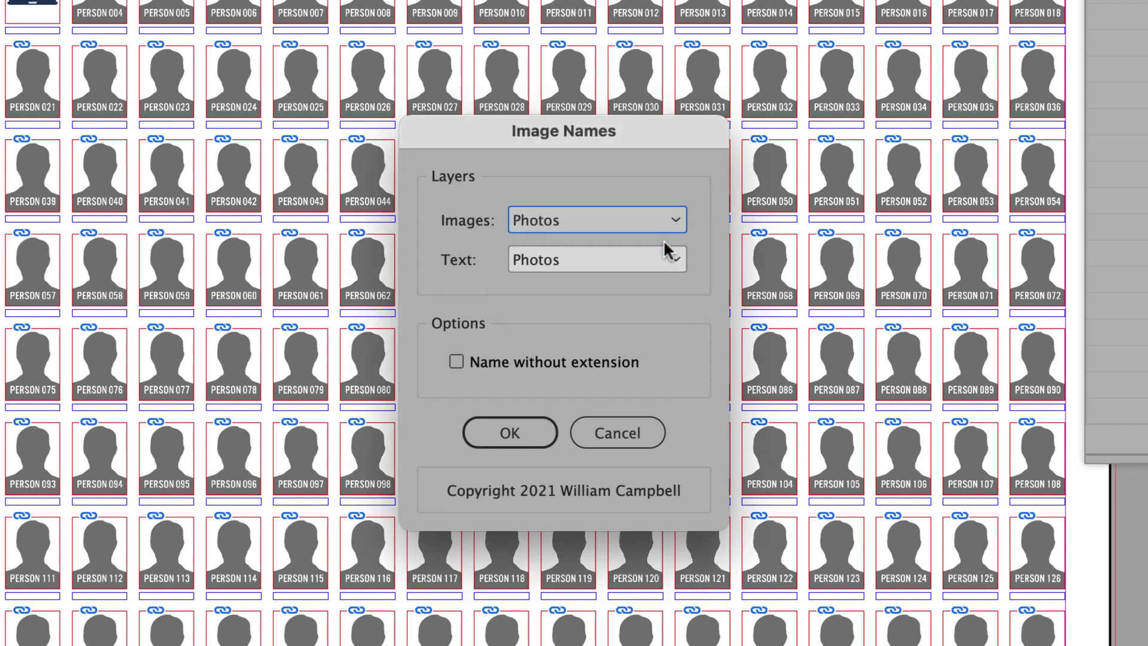
left_click(670, 262)
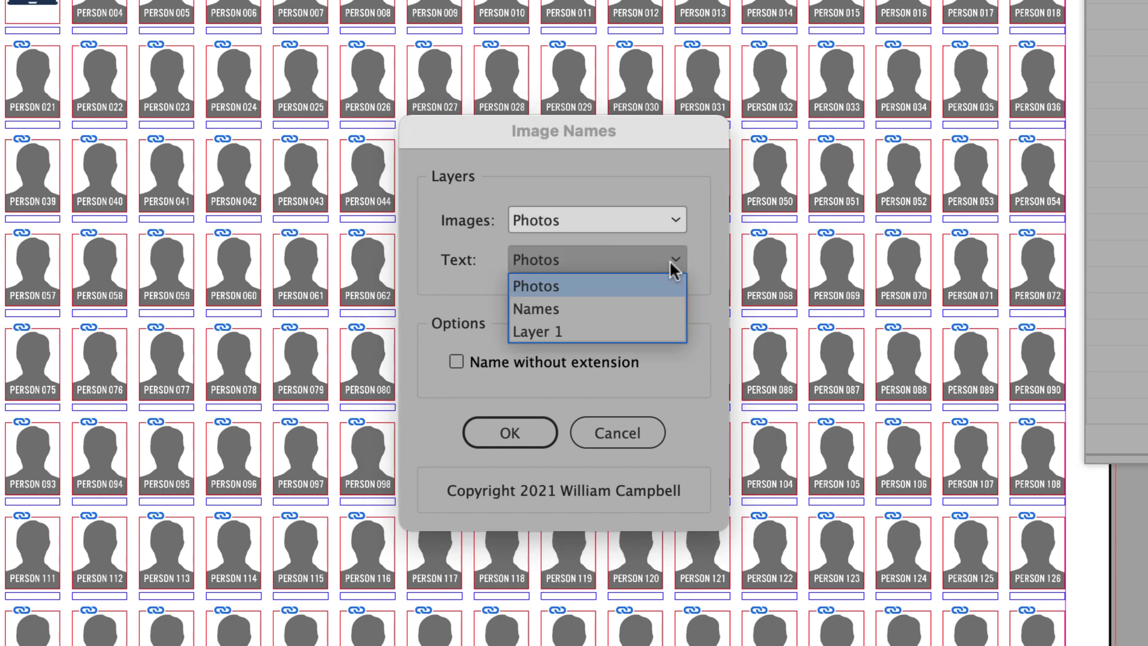
left_click(665, 311)
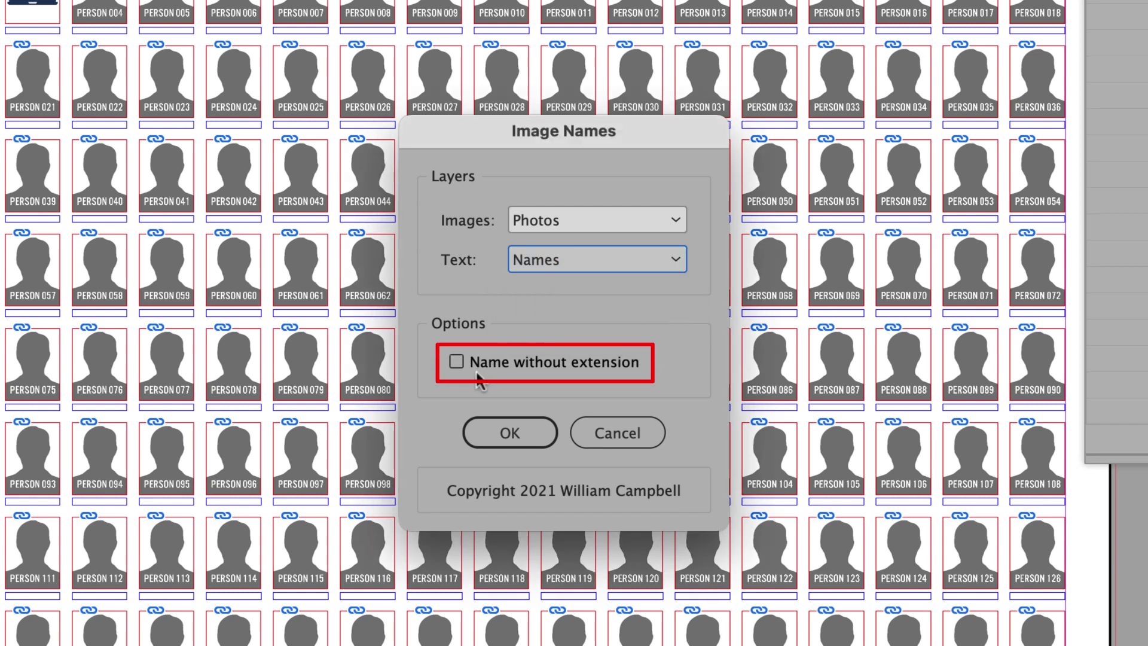
left_click(456, 362)
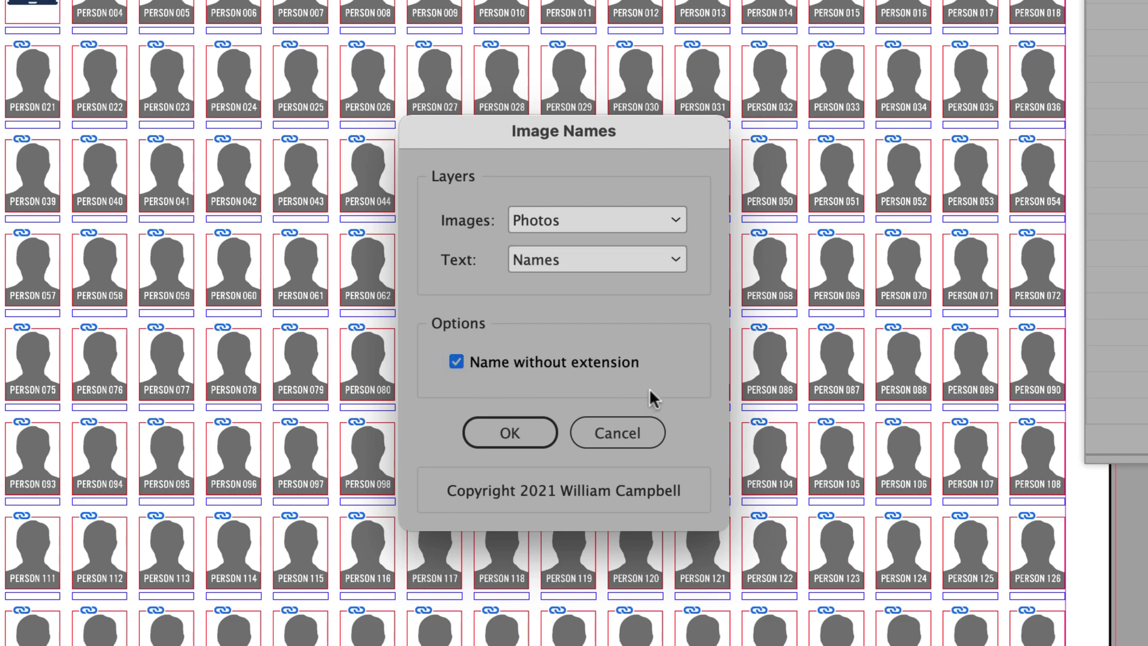
left_click(520, 432)
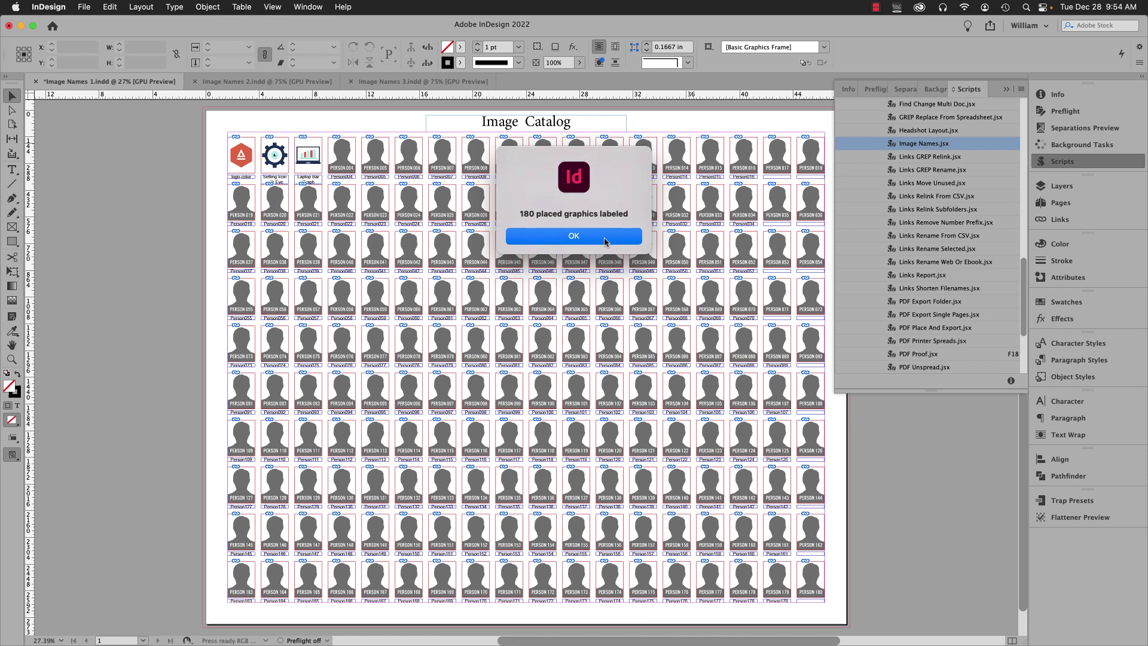
left_click(604, 236)
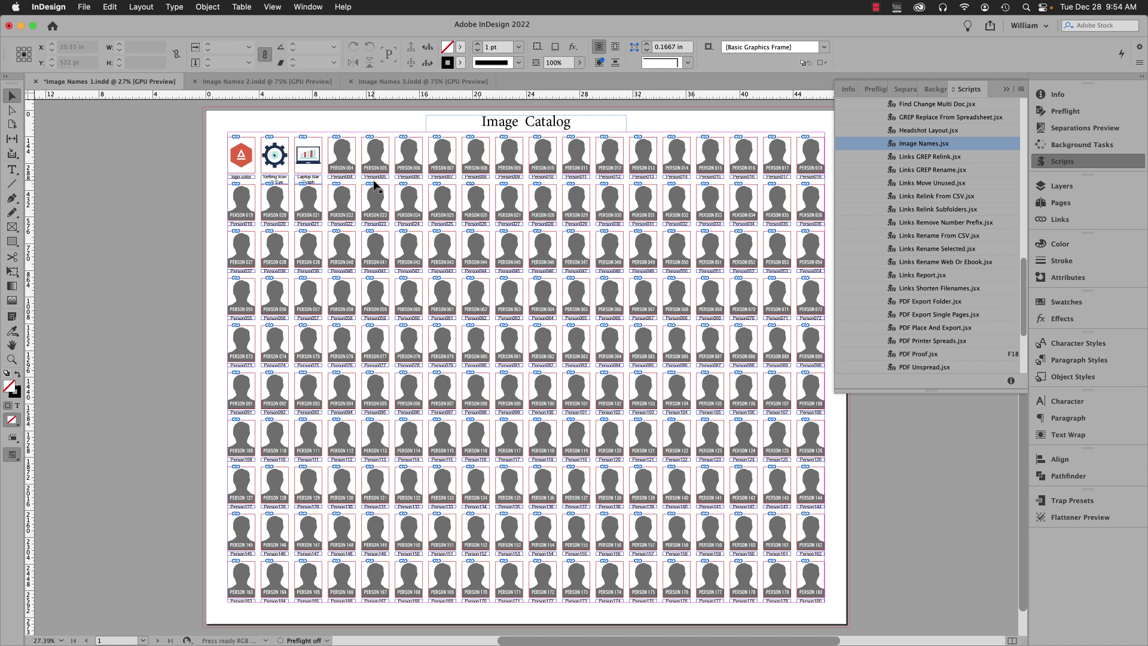
Step: Relink the Laptop Bar Graph image in the catalog's first row to Person003.jpg
left_click_drag(217, 126, 435, 260)
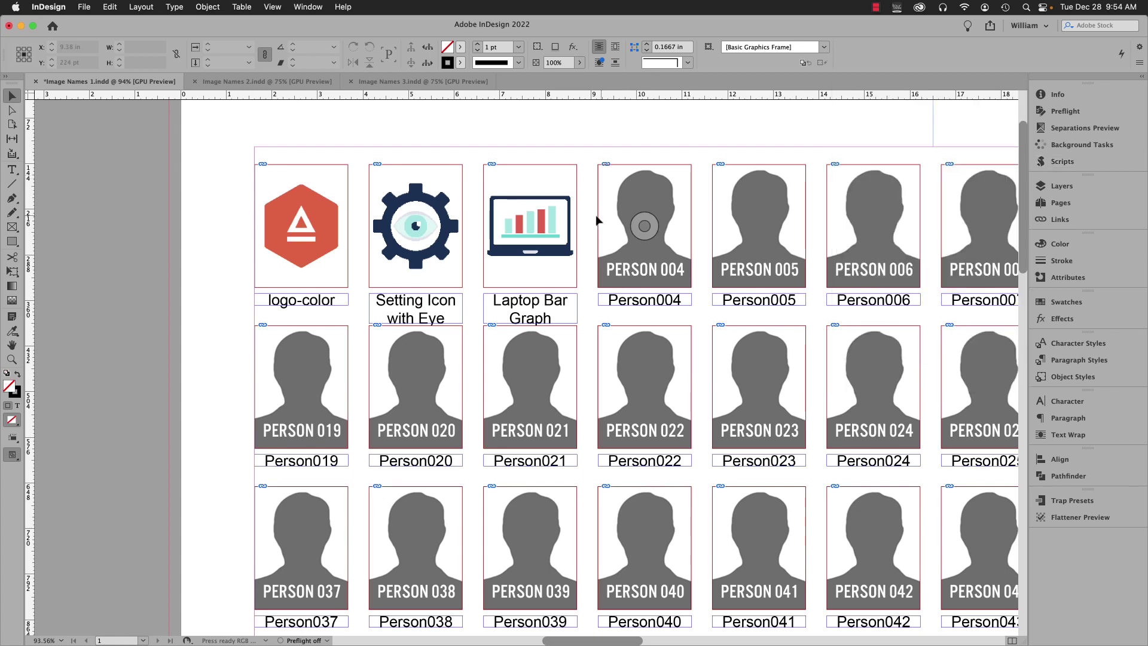
left_click(530, 225)
left_click(1059, 219)
left_click(959, 397)
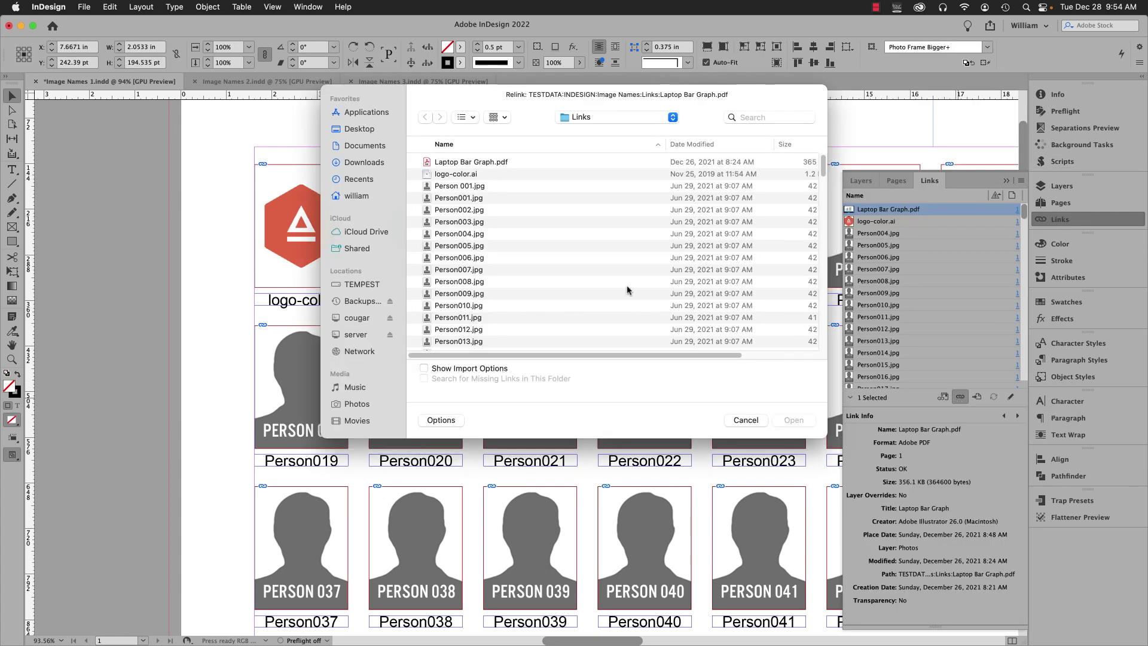
left_click(498, 222)
left_click(793, 420)
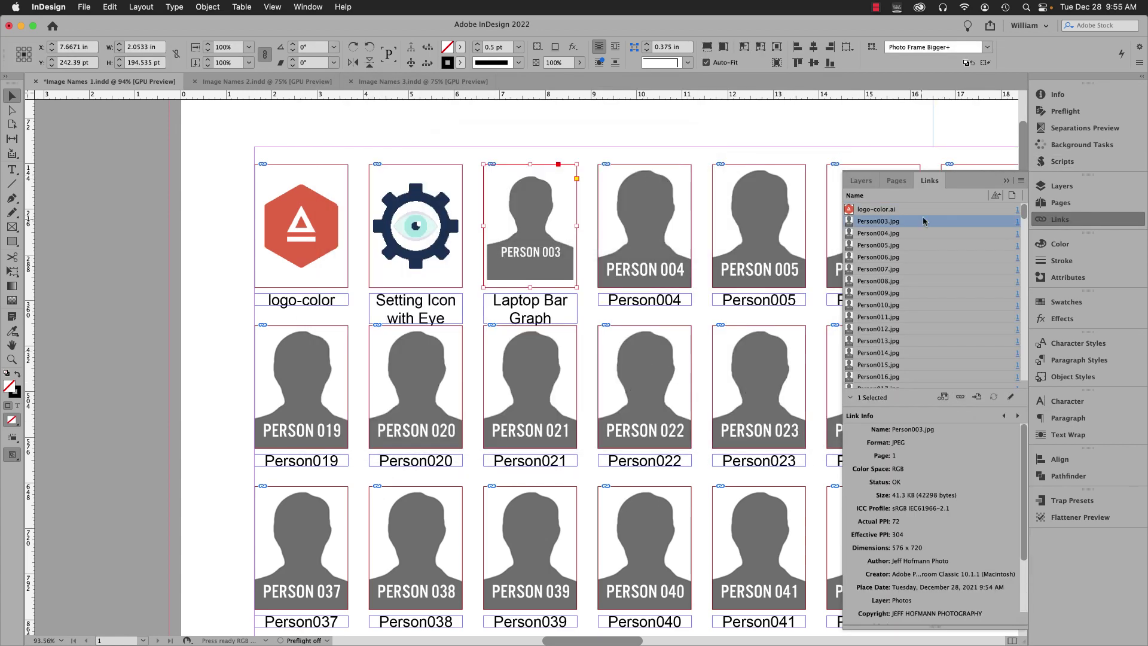
Step: Rerun the Image Names.jsx script with Photos for images, Names for text and names without extension to update the relinked image's label
left_click(1060, 161)
double_click(945, 143)
left_click(628, 292)
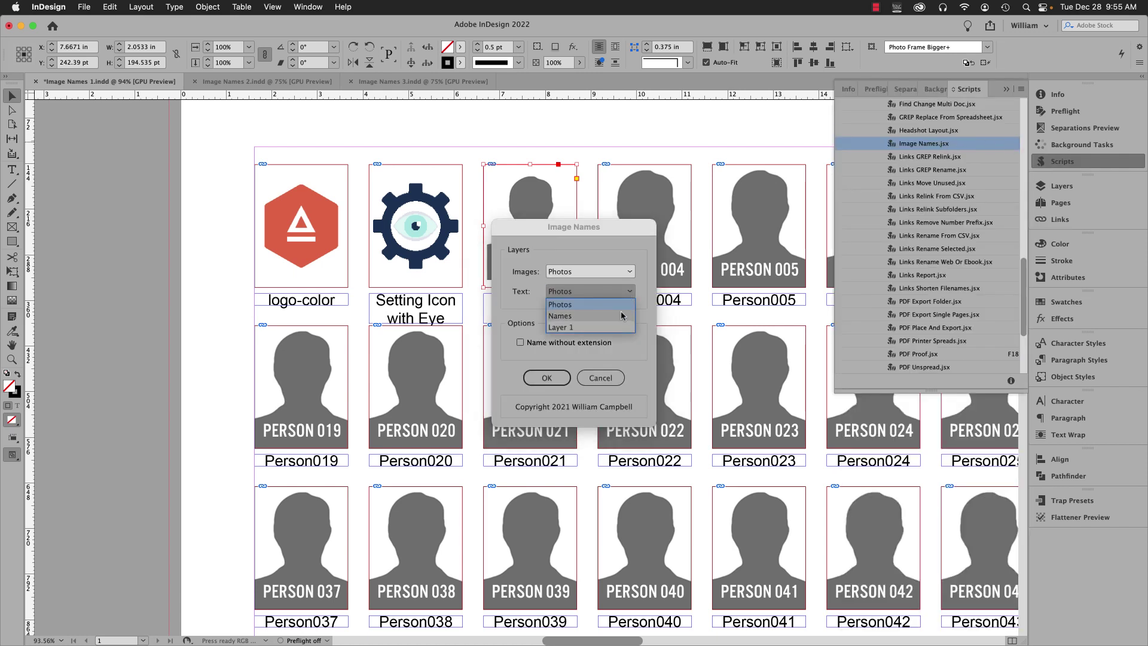
left_click(616, 317)
left_click(543, 344)
left_click(547, 377)
left_click(625, 237)
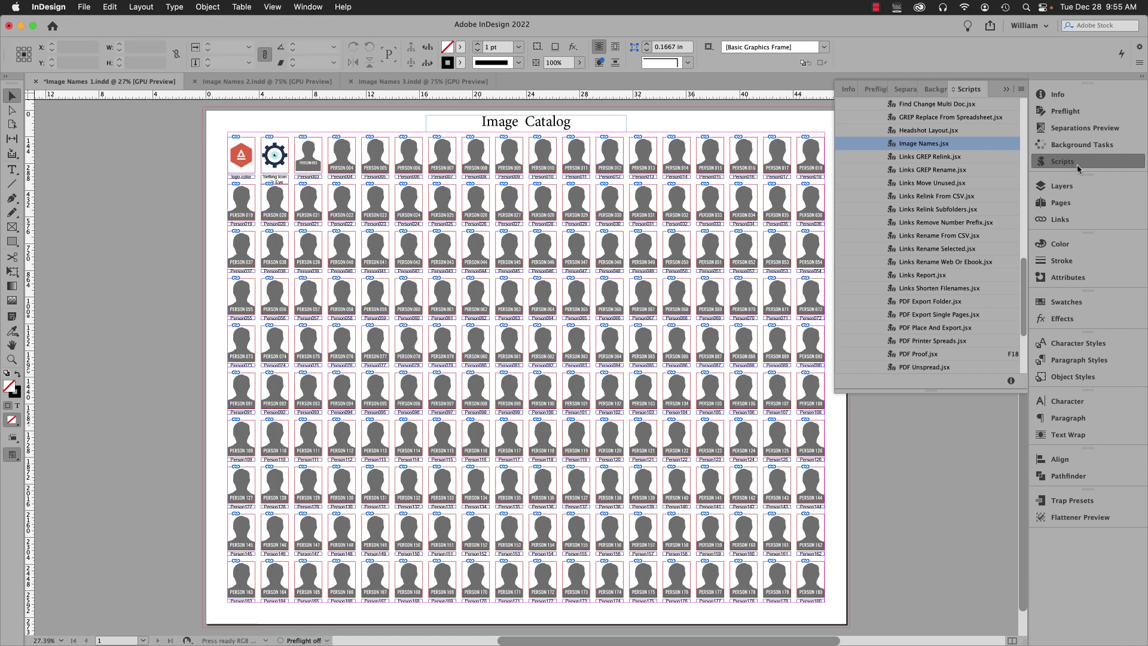
left_click(1071, 163)
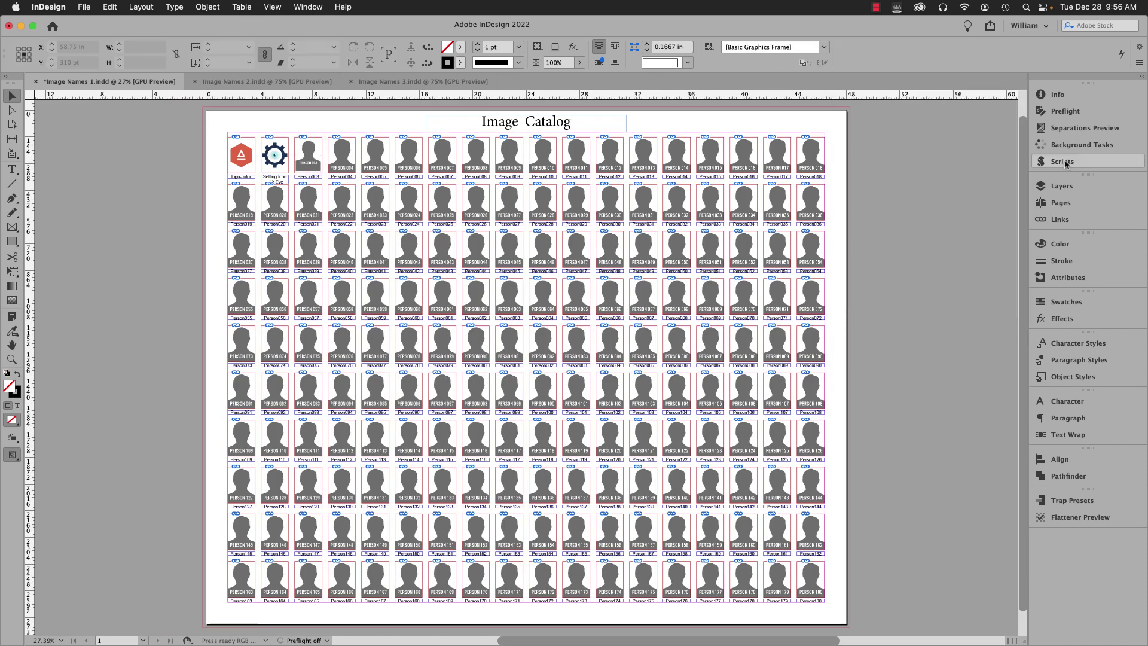
Step: Switch to the Image Names 2.indd document and review its spreads and layers
left_click(309, 88)
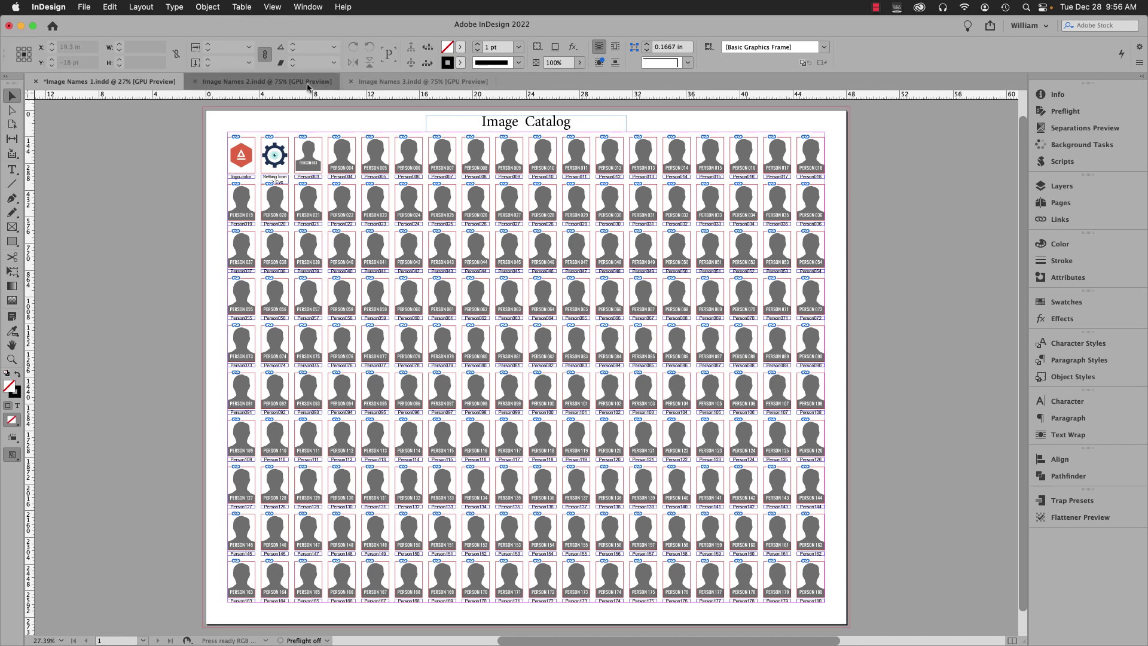
key("alt+Page_Down")
key("alt+Page_Down")
key("alt+Page_Down")
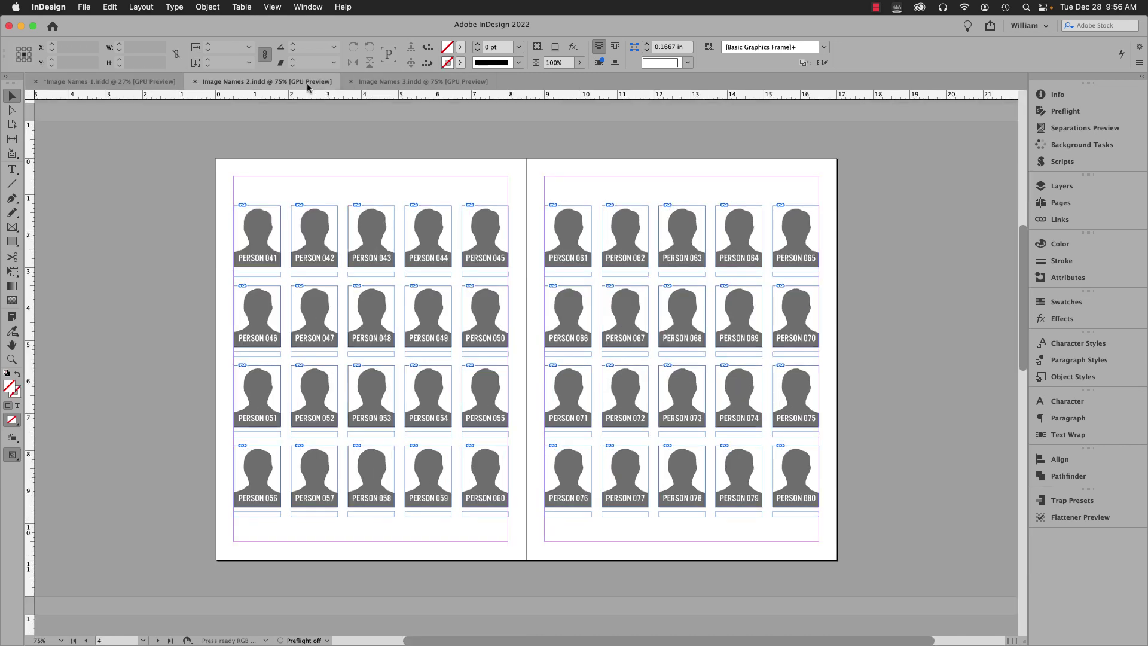
key("alt+Page_Up")
key("alt+Page_Up")
key("alt+Page_Up")
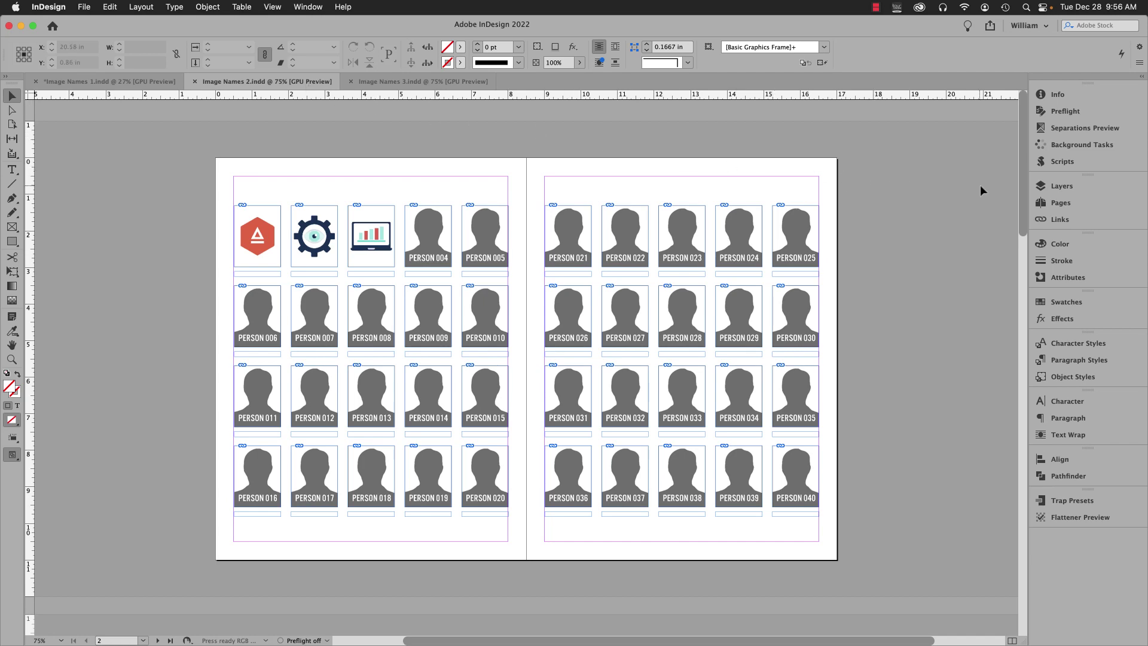
left_click(1061, 186)
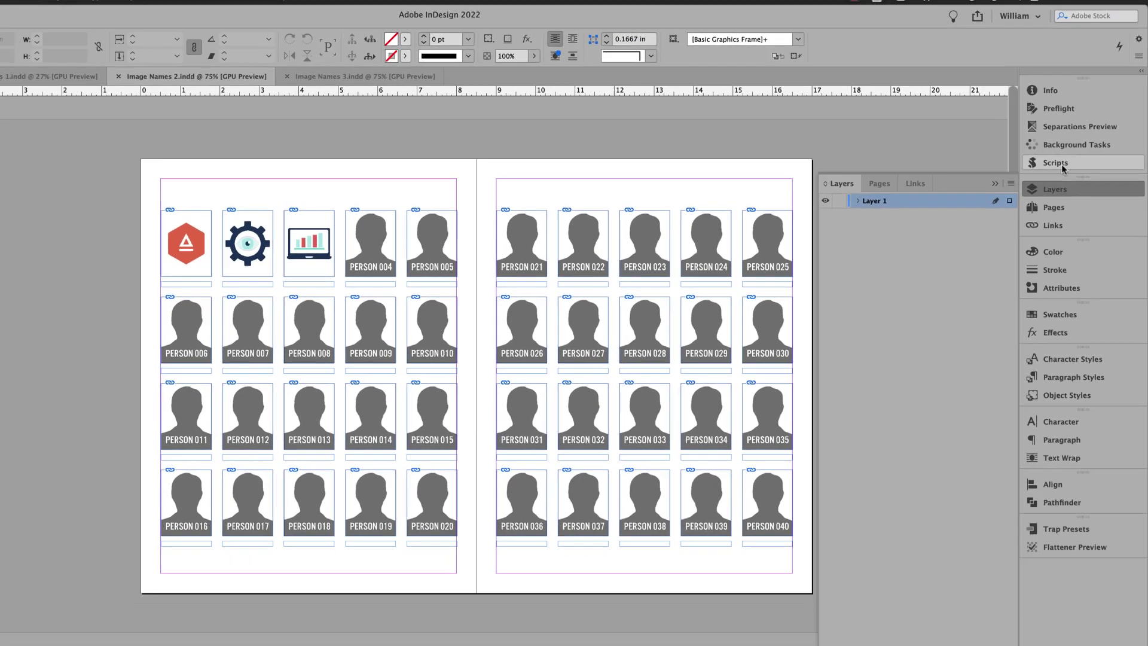
Step: Run Image Names.jsx on Image Names 2.indd with images and text on Layer 1 and names without extension, and return to the first spread
left_click(963, 179)
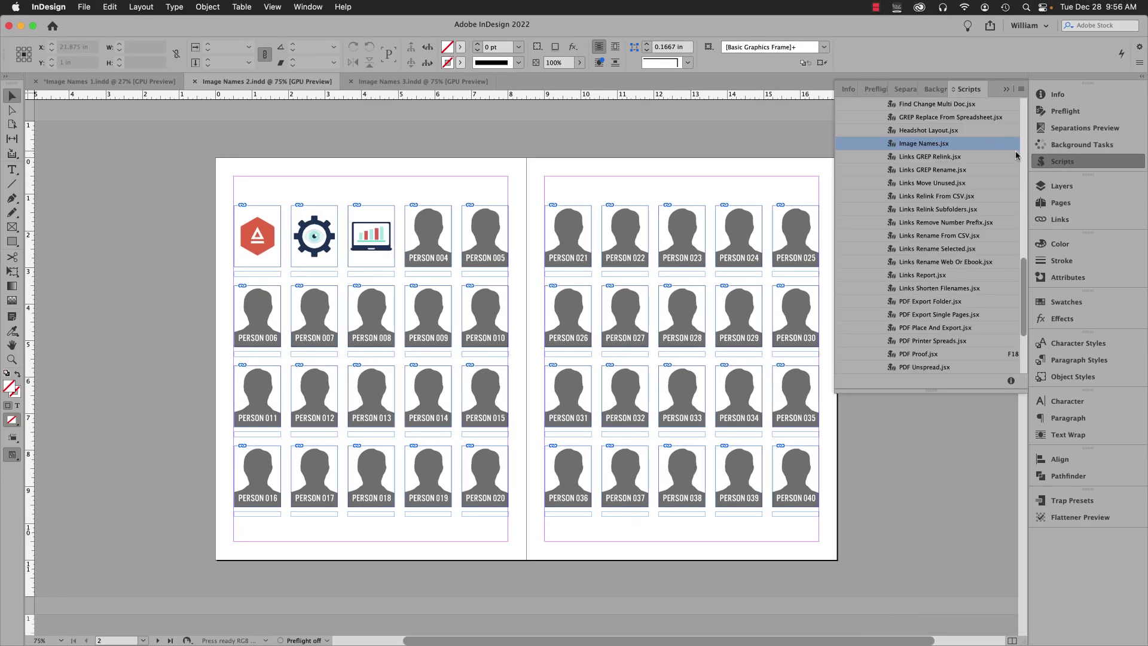
double_click(948, 145)
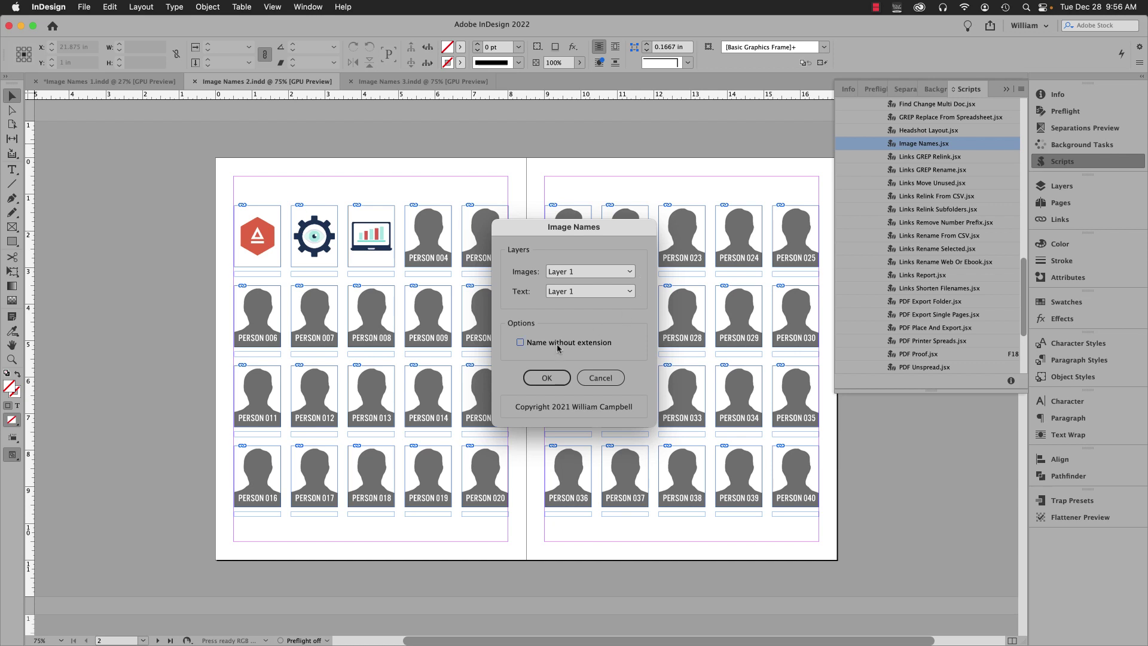
left_click(556, 377)
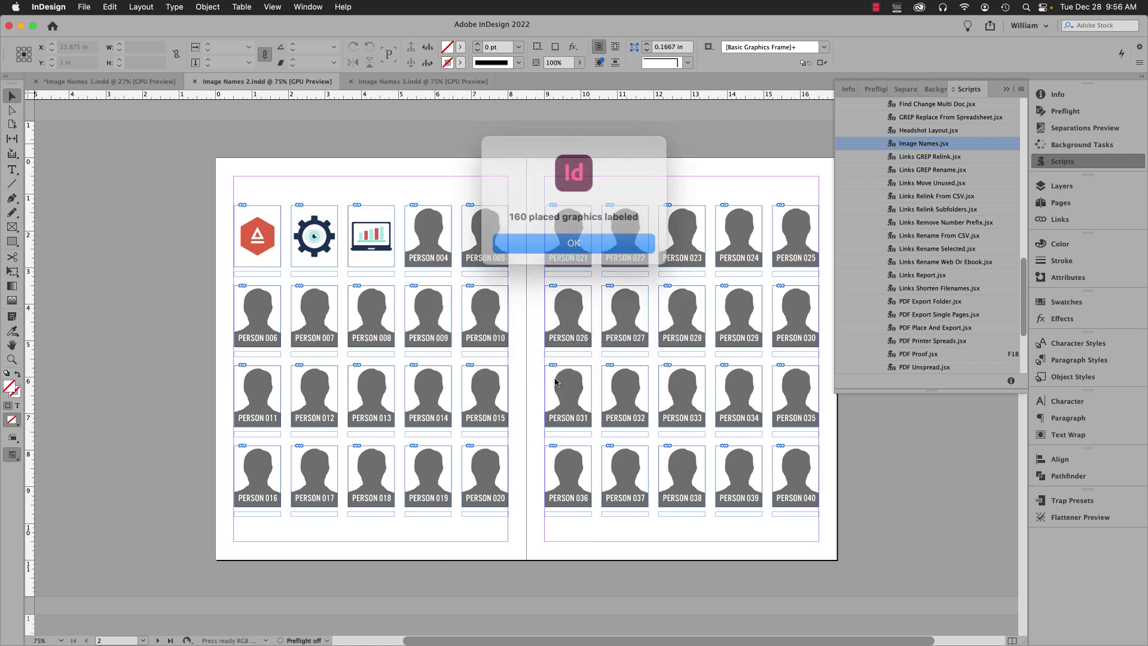
left_click(585, 239)
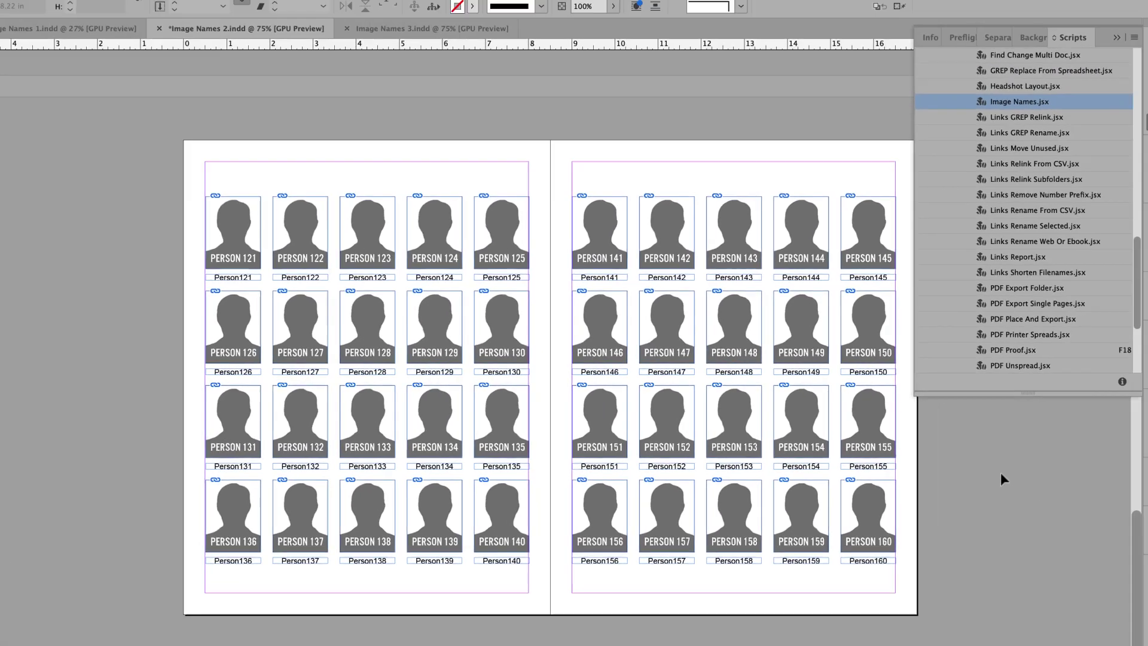
key("super+shift+Page_Up")
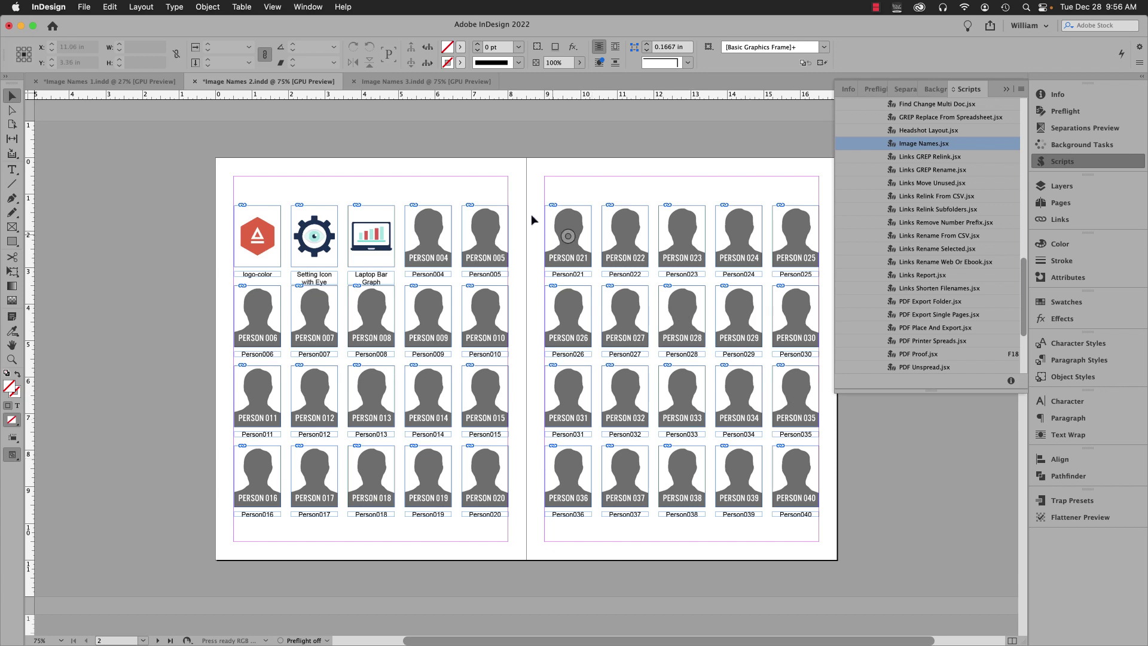
Step: Run Image Names.jsx on Image Names 3.indd with images on Photos, text on Names and names without extension
left_click(440, 79)
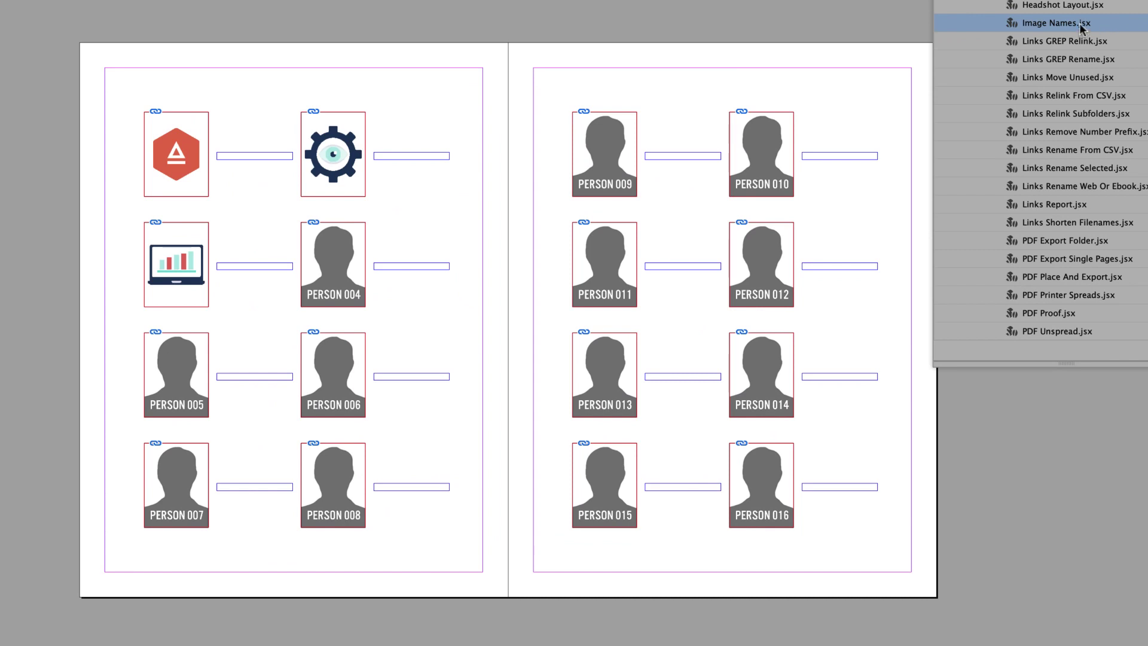
double_click(1079, 22)
left_click(638, 200)
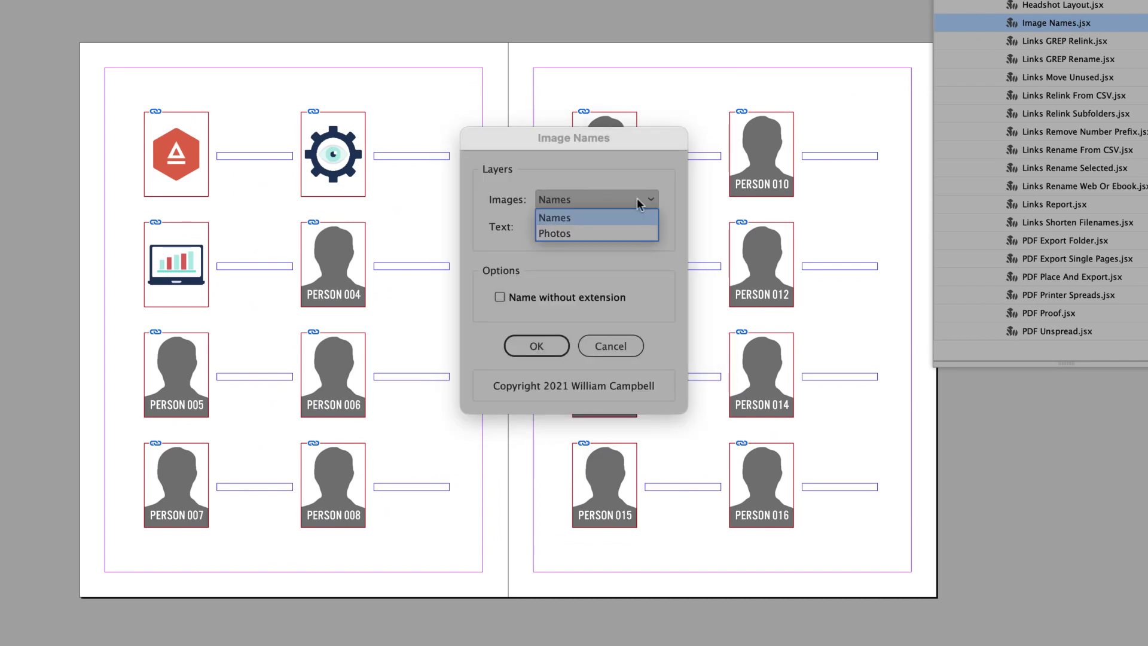
left_click(627, 233)
left_click(587, 296)
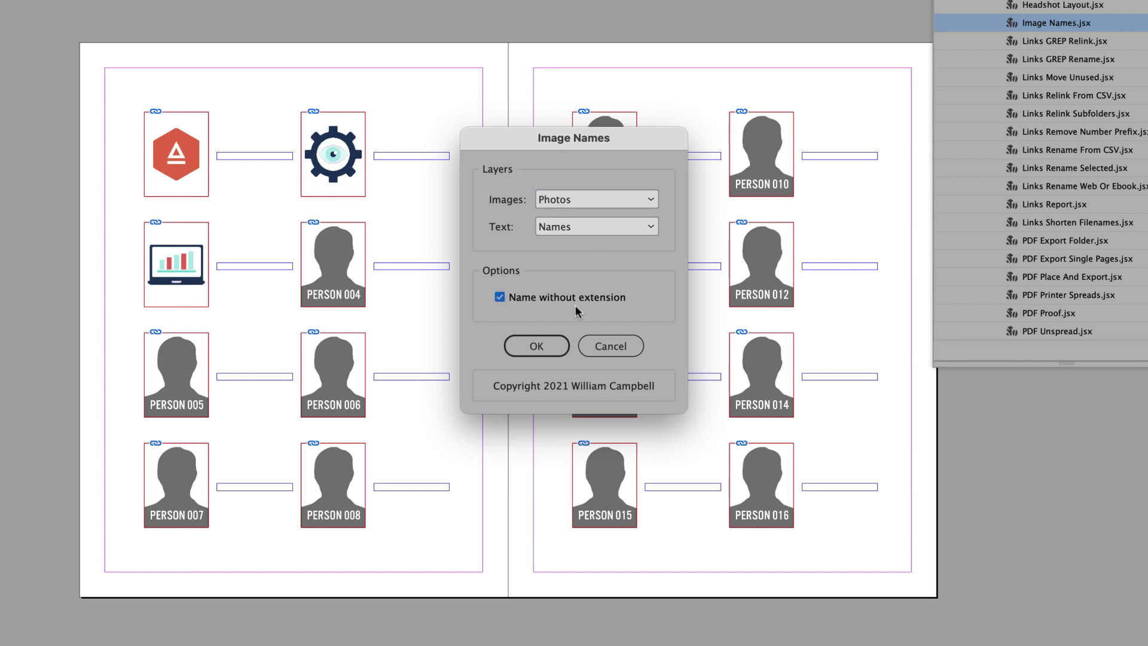
left_click(535, 345)
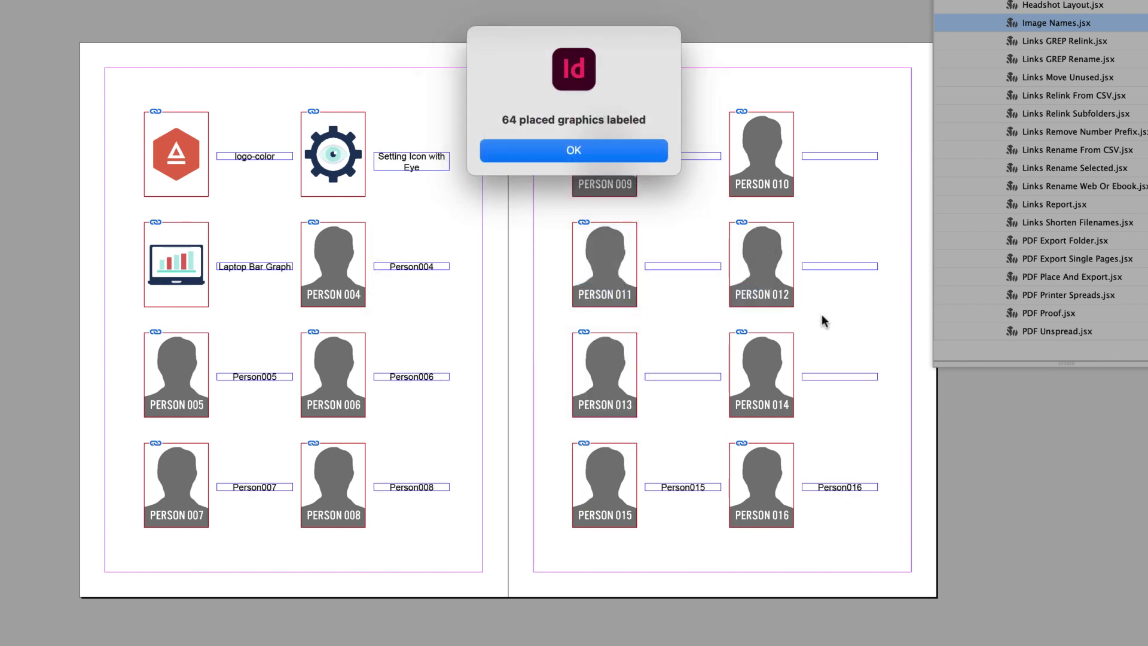
left_click(583, 149)
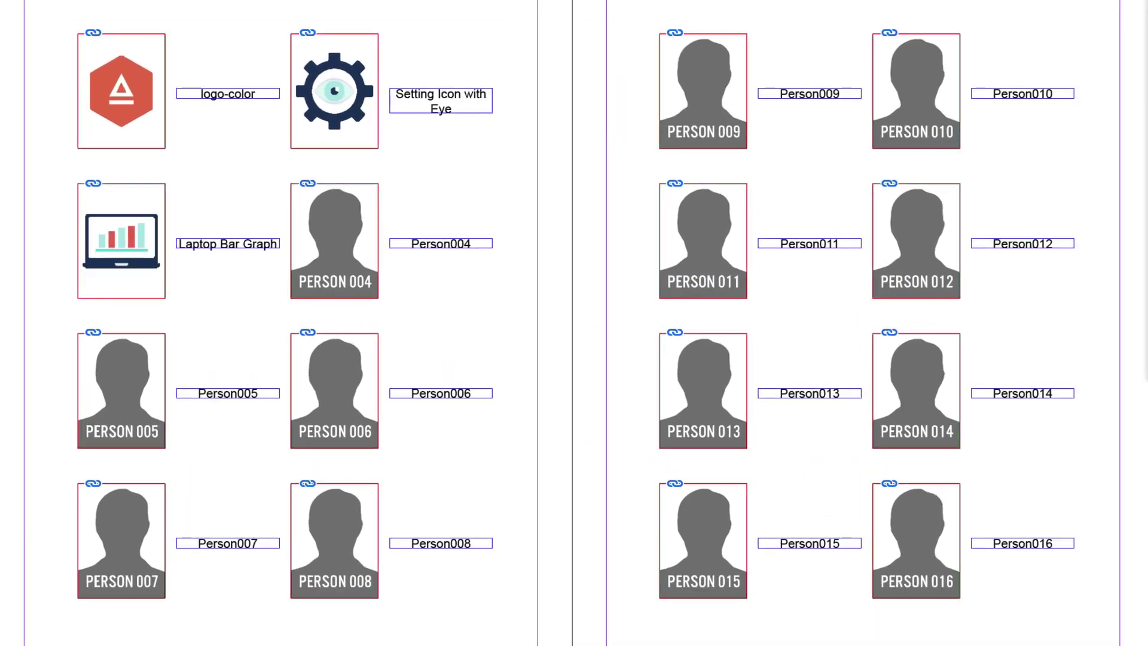